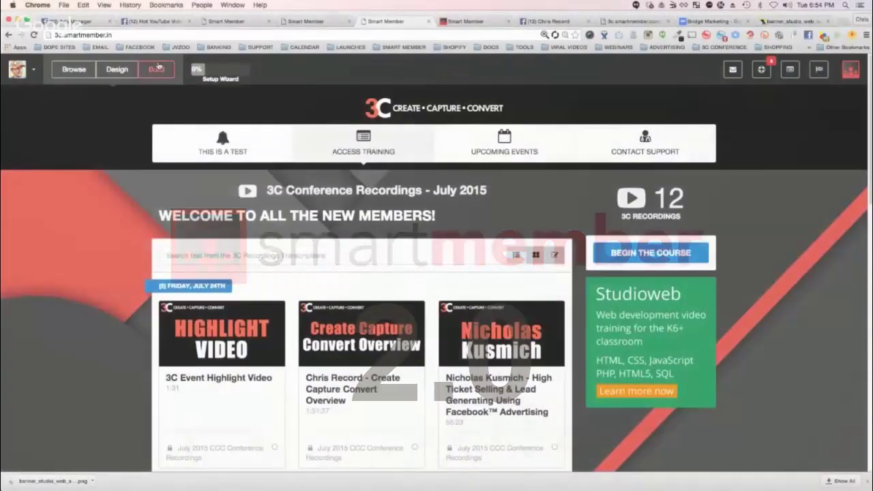
Step: Open the Build dropdown in SmartMember's top toolbar
click(156, 69)
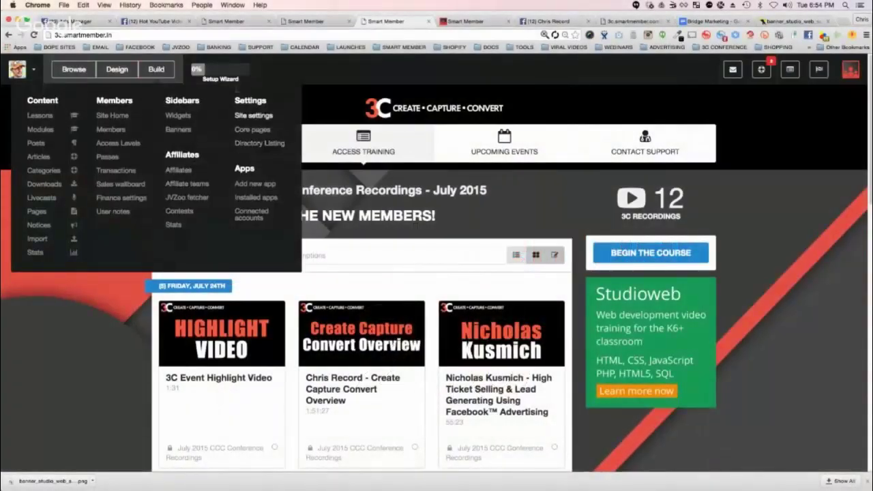
Step: Choose 'Add new app' under Apps to show the Available Apps dialog
click(258, 186)
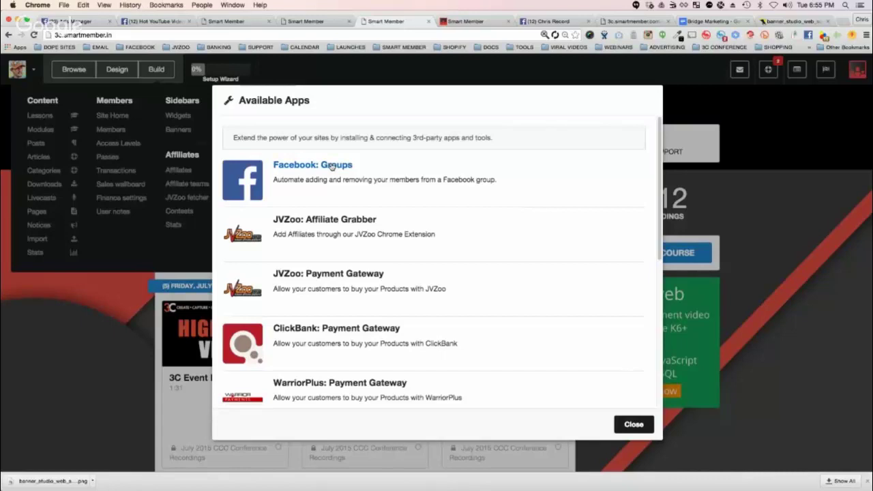
Step: In Facebook, go to the home news feed and open the Viral Autobots VIP Group page
click(549, 22)
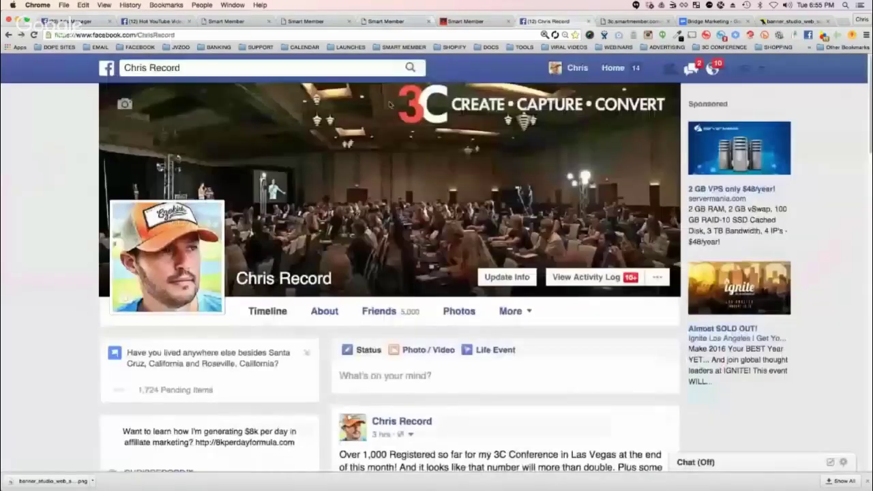
click(108, 69)
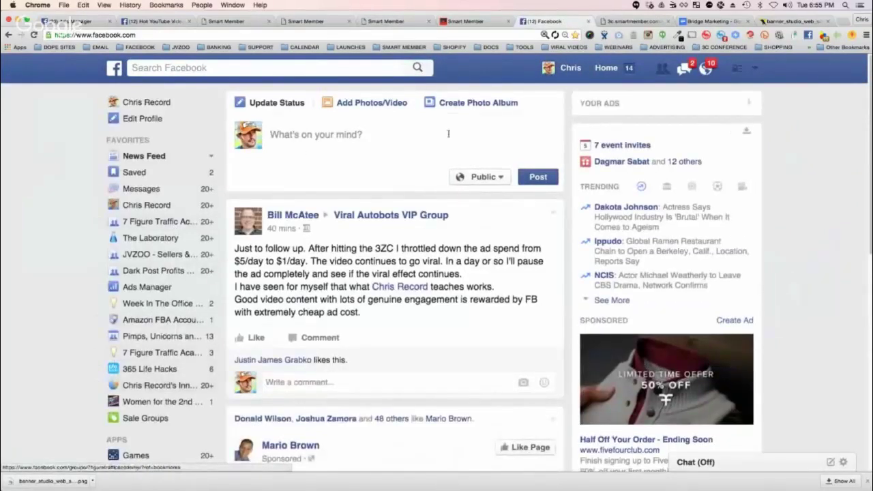
mouse_move(383, 222)
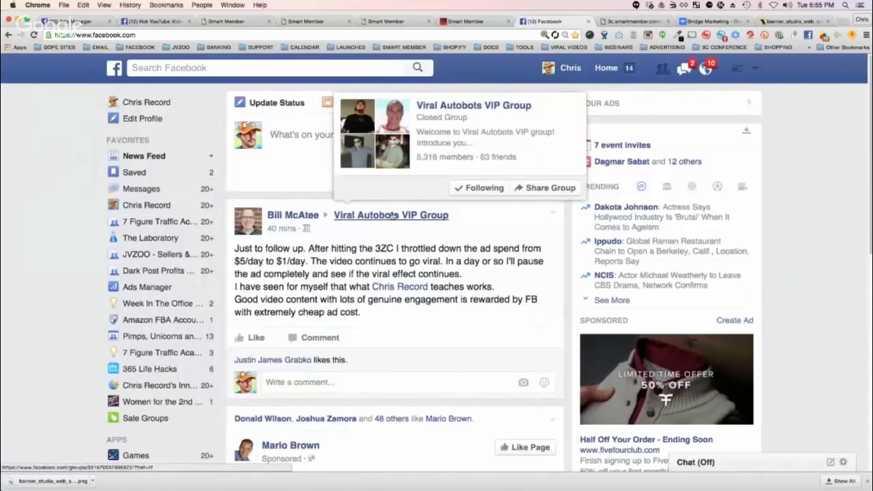
click(392, 215)
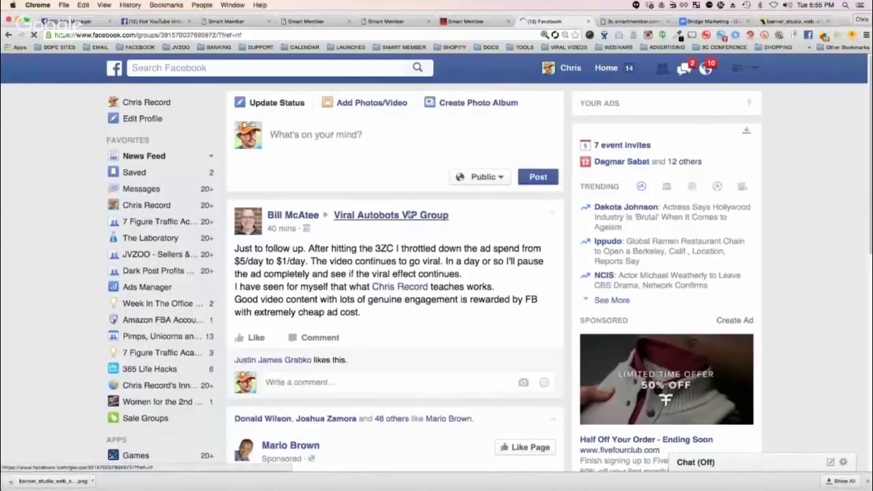
mouse_move(409, 216)
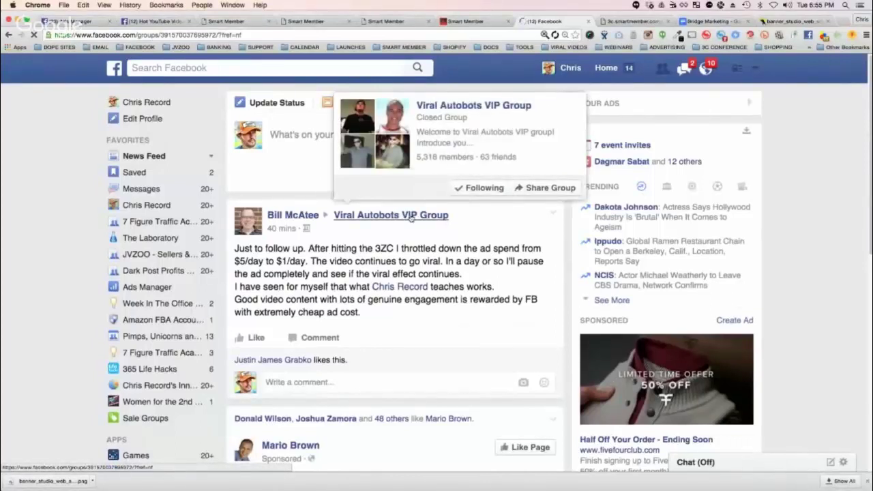
click(154, 387)
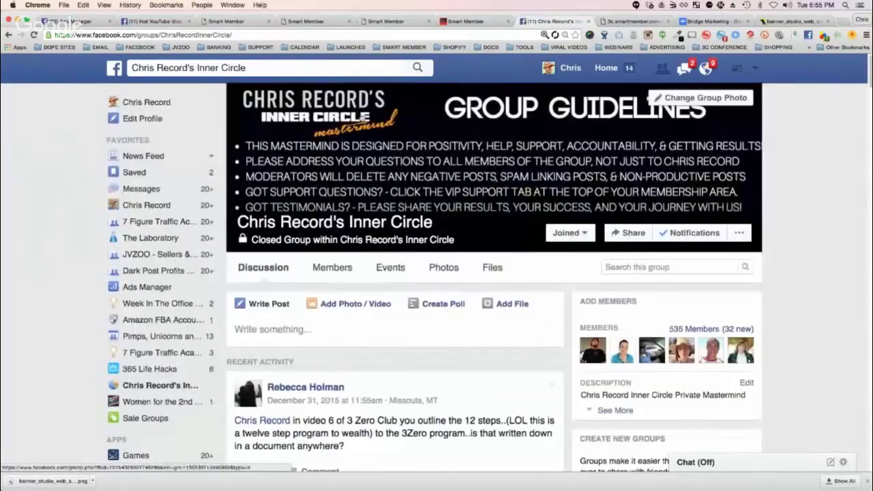
scroll(512, 218, down, 2)
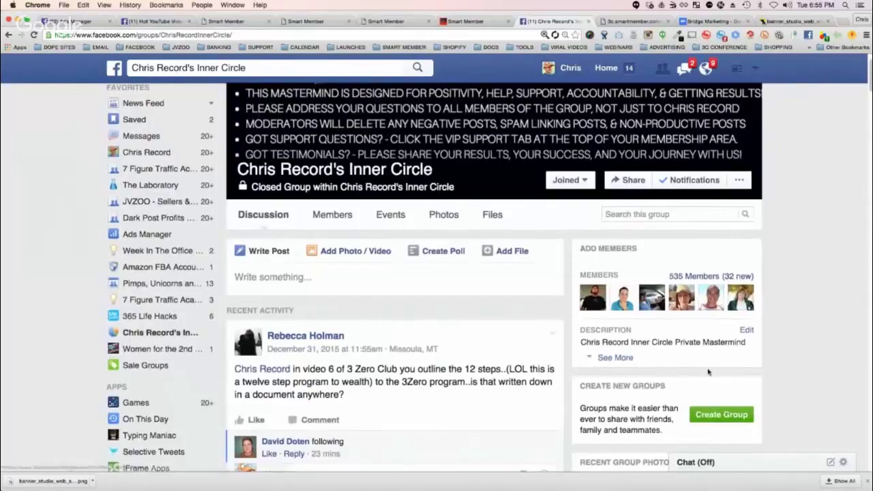
click(737, 277)
click(840, 259)
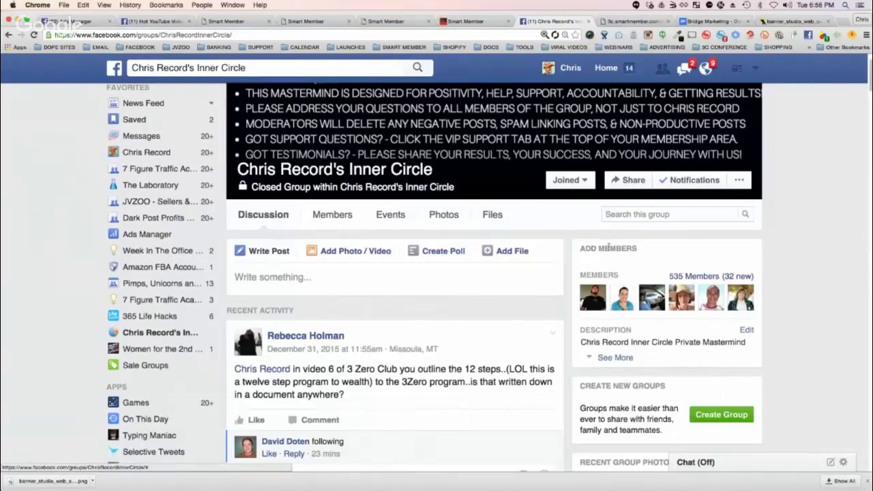
scroll(406, 209, up, 2)
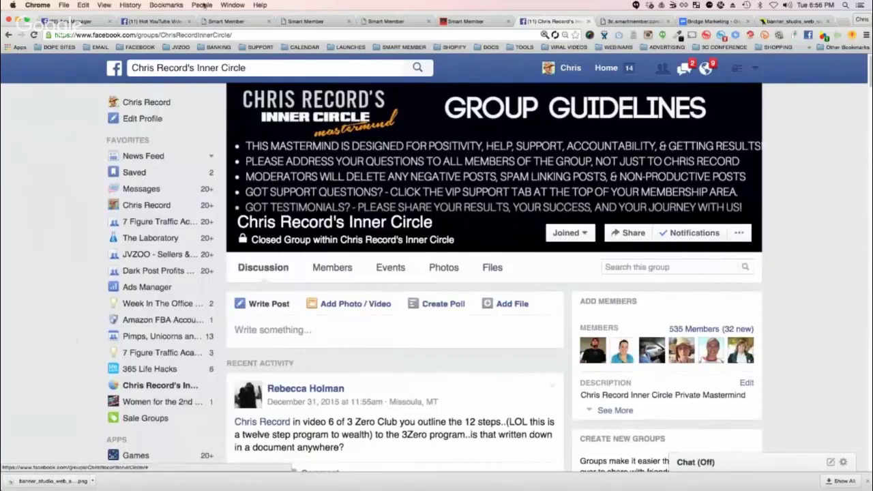
click(202, 71)
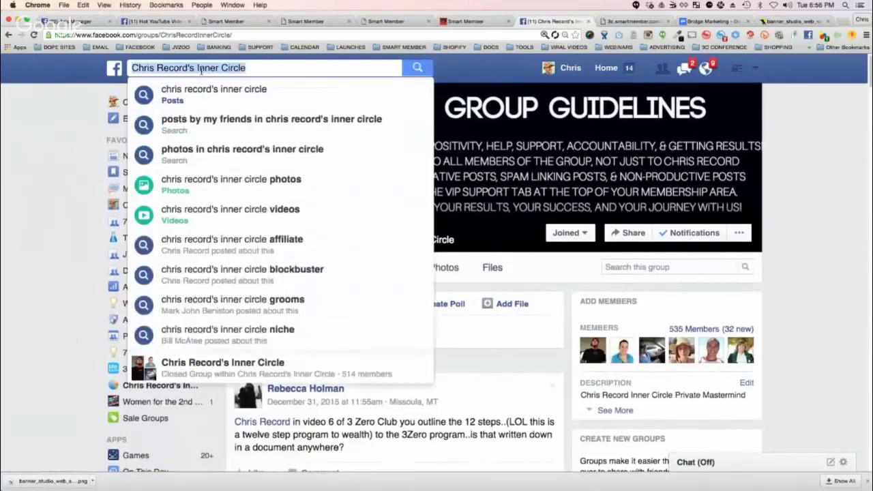
text(AUTOBO)
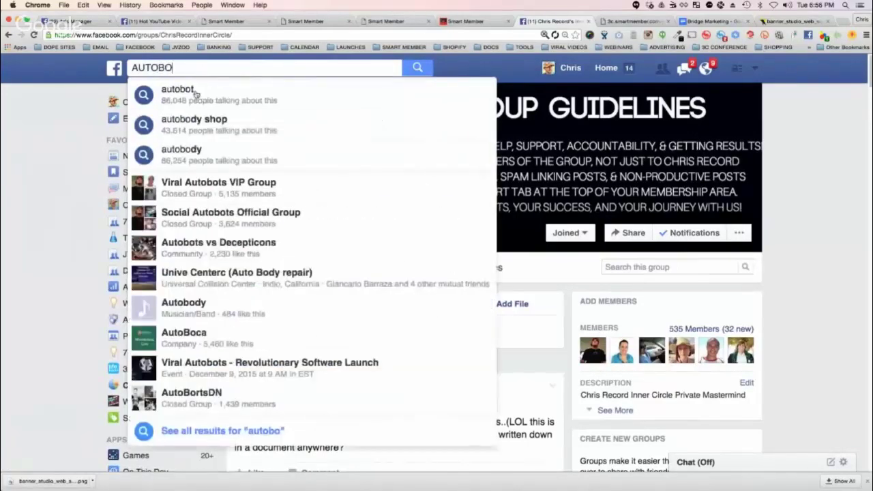
click(220, 189)
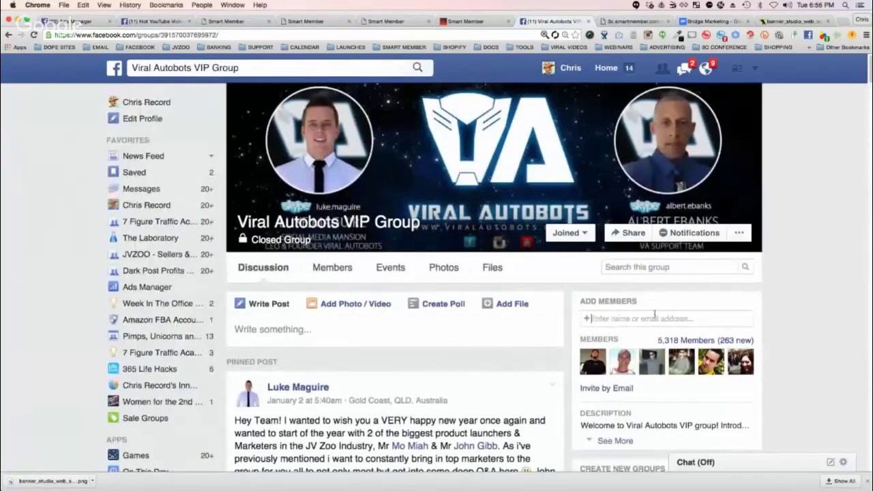
click(626, 318)
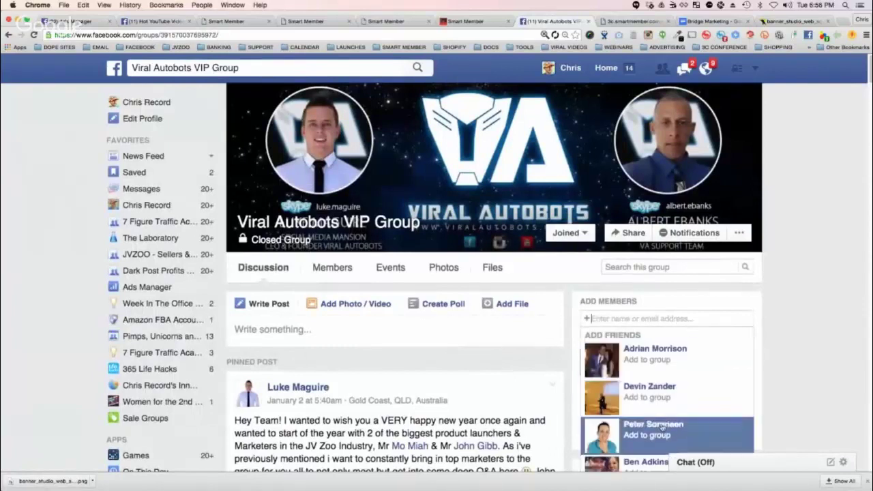
click(795, 294)
scroll(796, 295, down, 1)
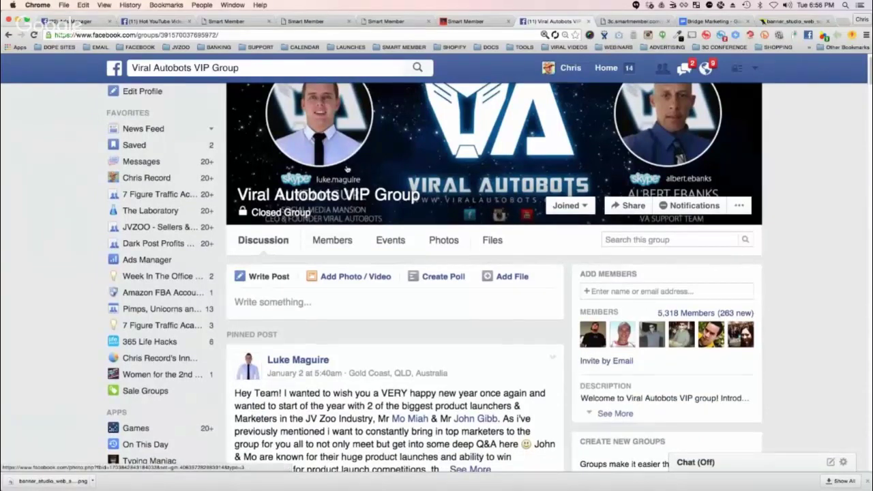
click(583, 205)
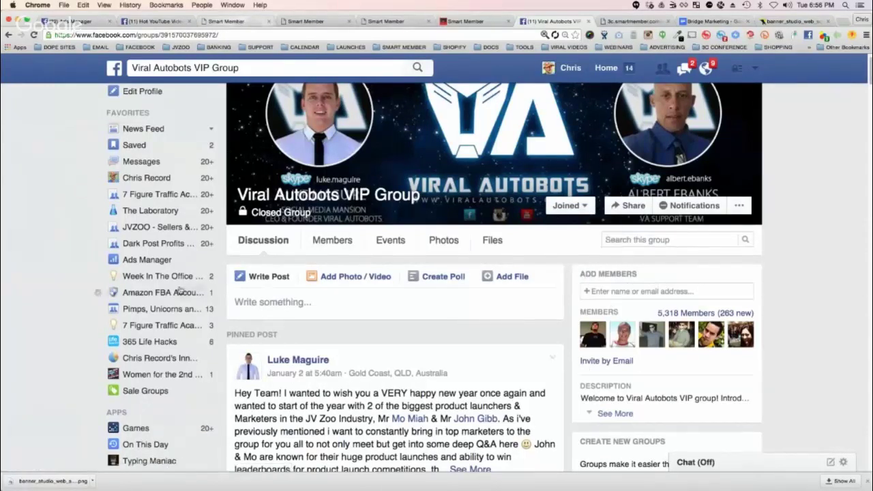
click(174, 360)
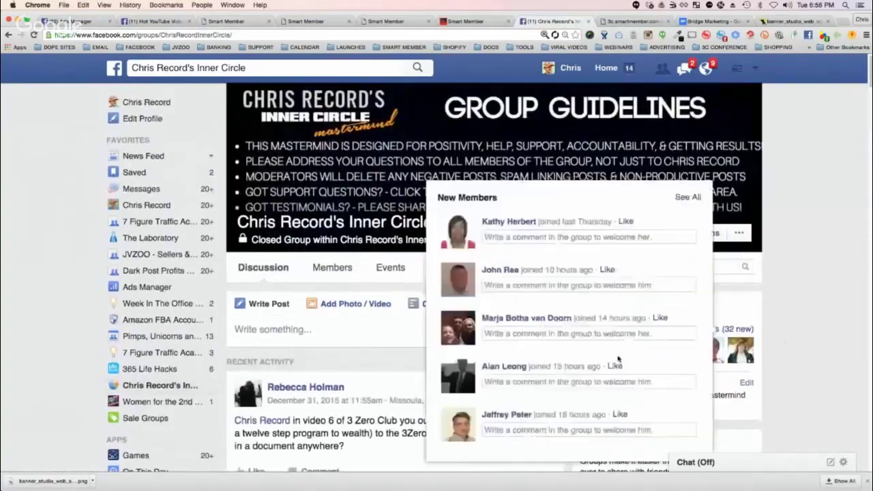
Step: Return to the SmartMember tab showing the Available Apps list
click(329, 21)
key(ctrl+Tab)
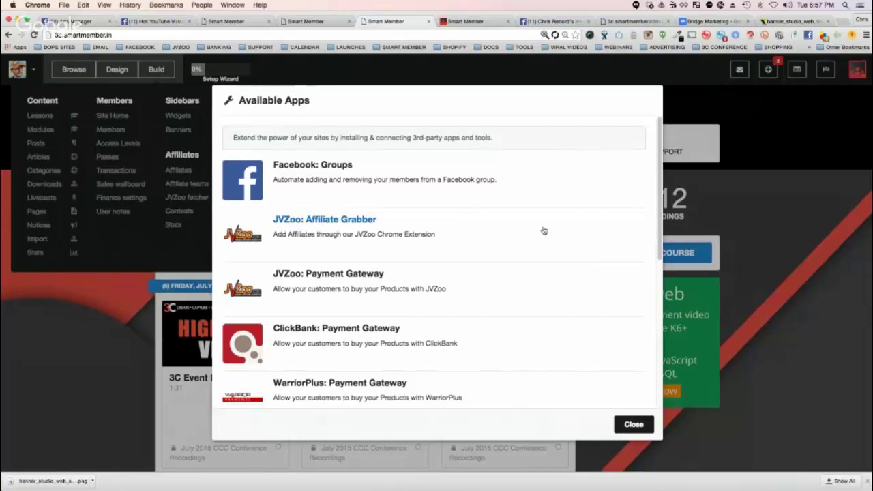
Step: Enter AMAZINGGRACE as the instant commissions keyword in the JVZoo Affiliate Grabber settings
click(707, 35)
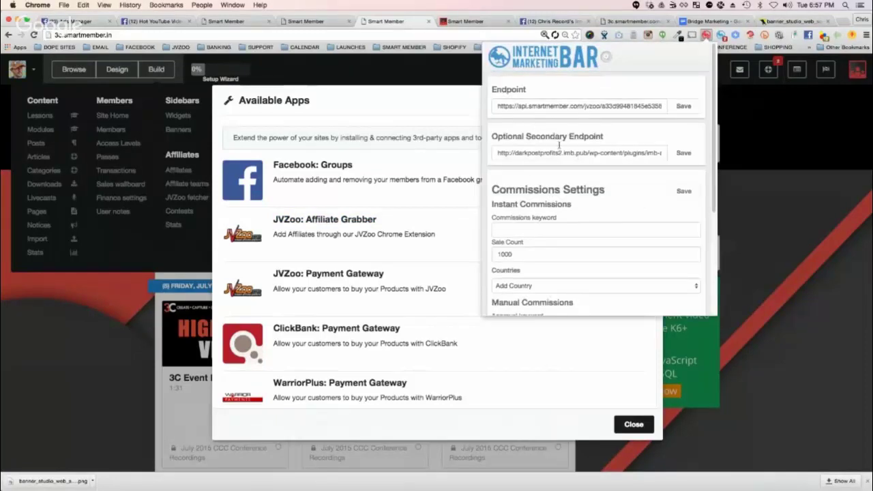
scroll(559, 159, down, 1)
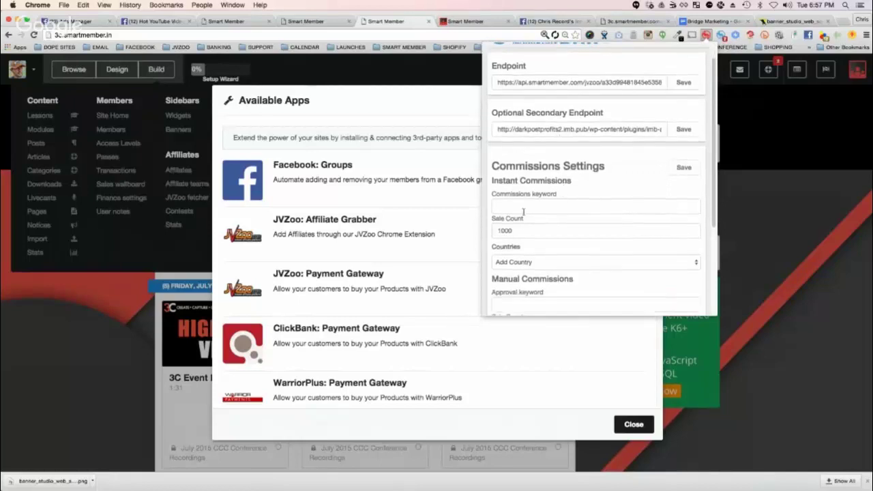
click(500, 205)
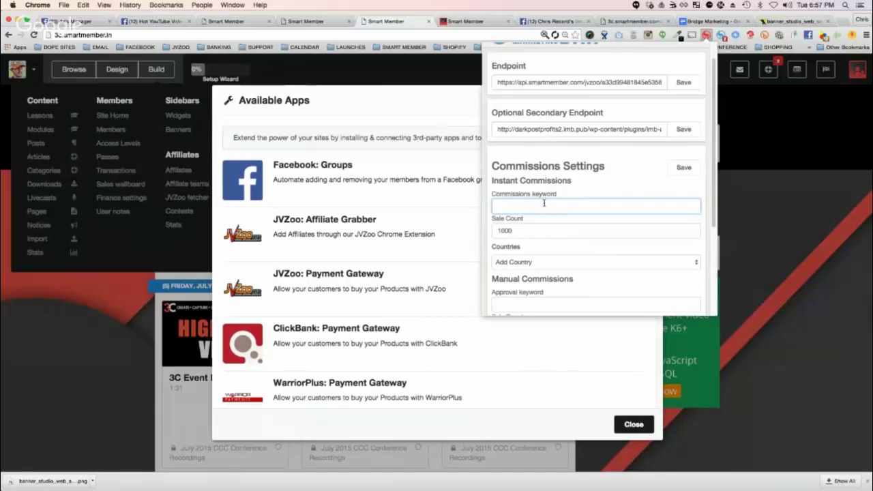
text(AMAZINGGRAC)
drag(493, 180, 572, 181)
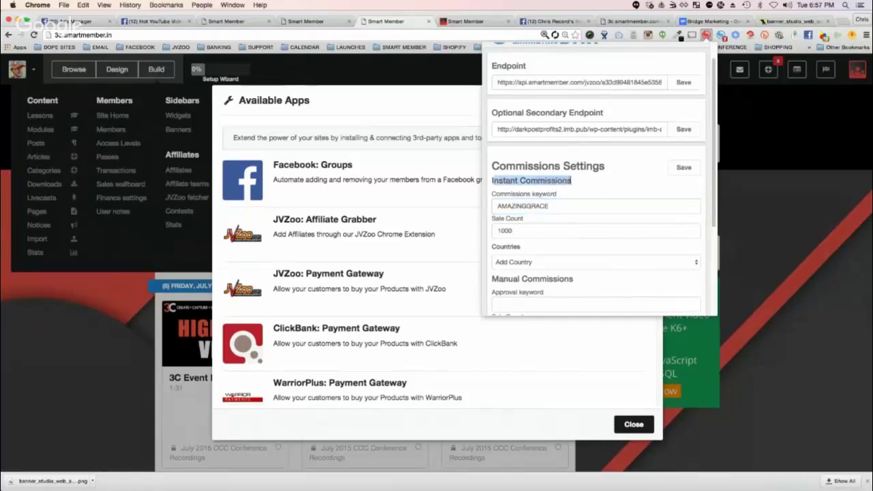
Step: Change the Instant Commissions sale count from 1000 to 500 and view the country list
double_click(508, 232)
text(500)
click(579, 203)
scroll(580, 211, down, 1)
click(516, 249)
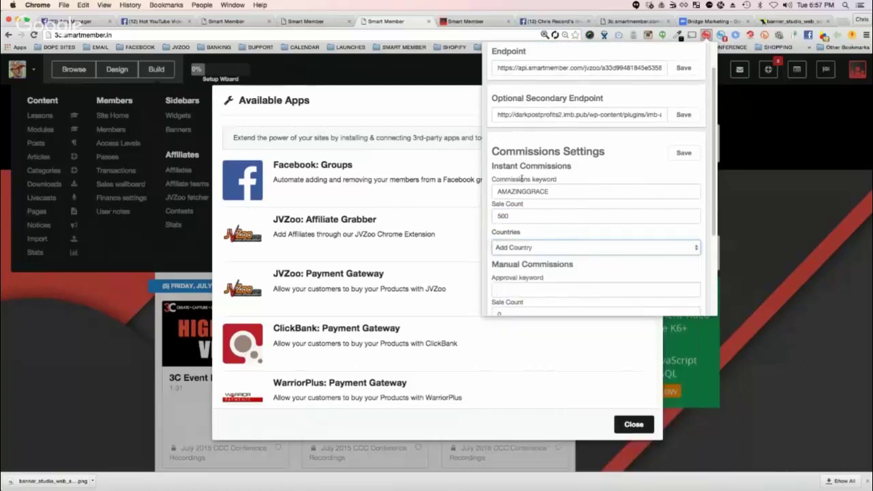
scroll(525, 191, down, 3)
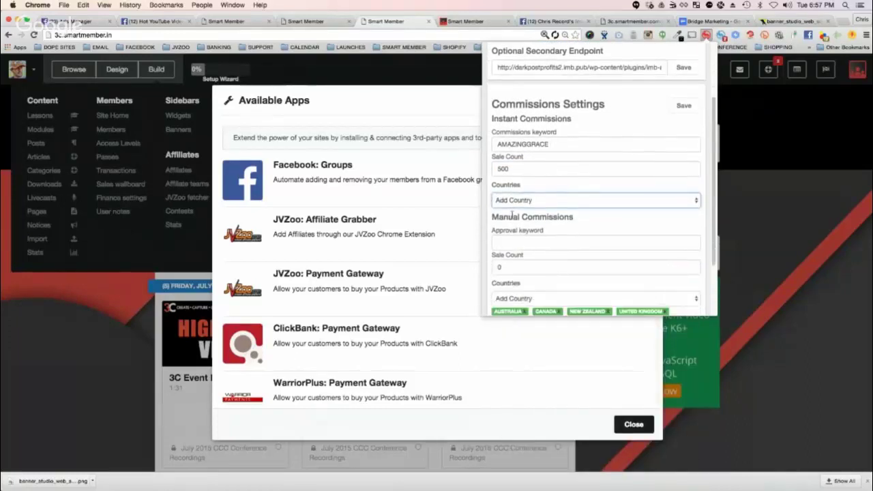
Step: Review the country list, Manual Commissions and Deny countries settings without changing them
double_click(514, 167)
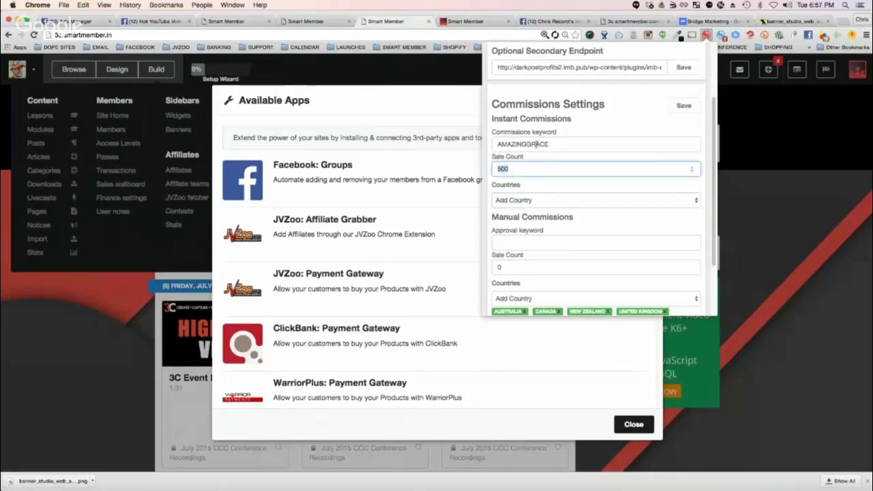
click(523, 201)
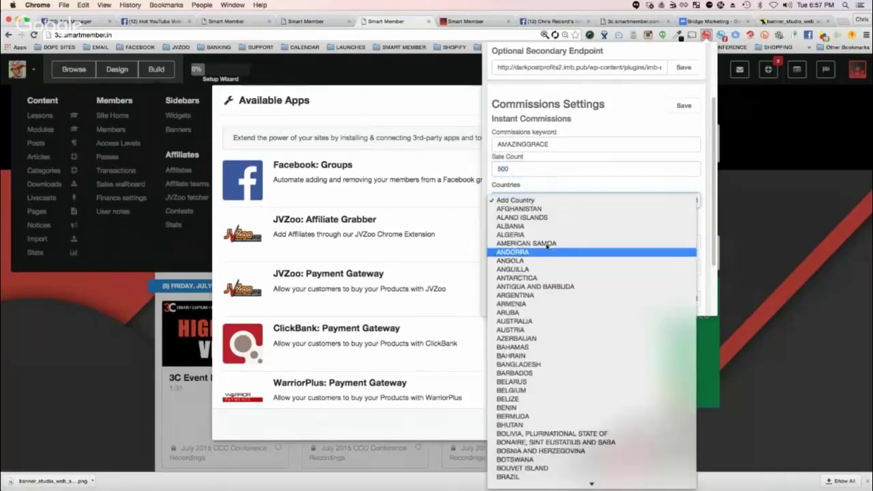
click(563, 189)
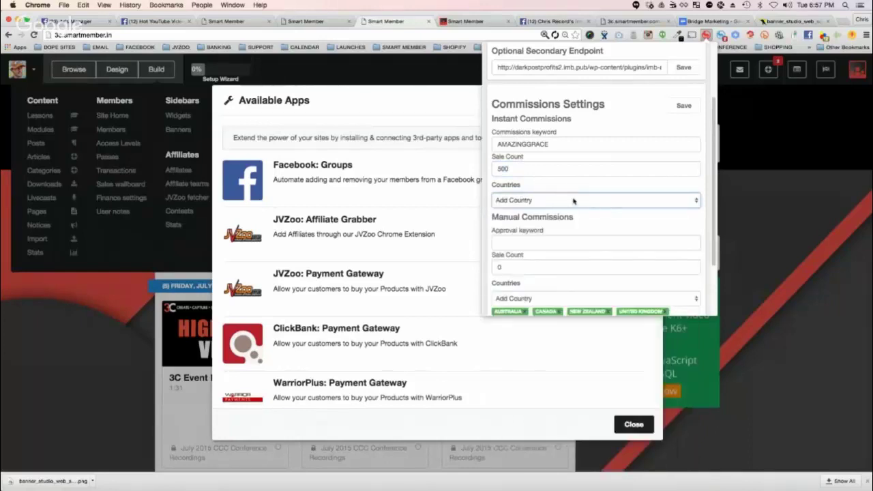
scroll(573, 198, down, 1)
scroll(581, 186, down, 3)
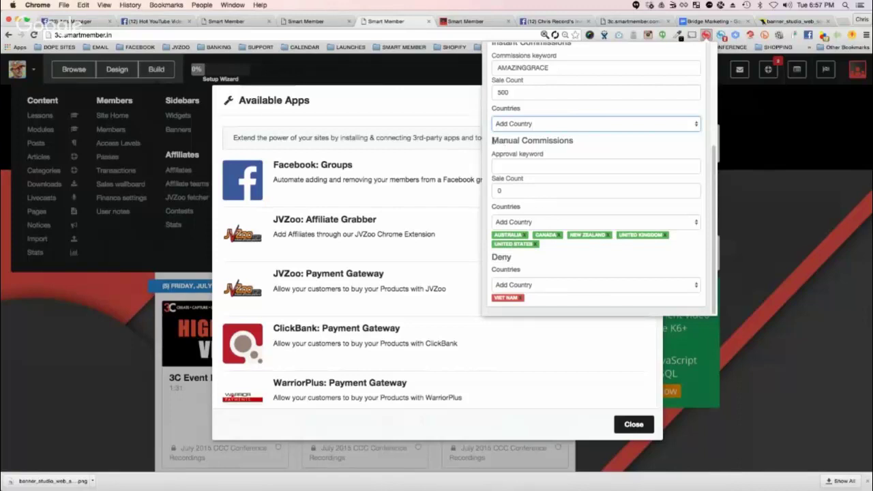
drag(492, 140, 580, 144)
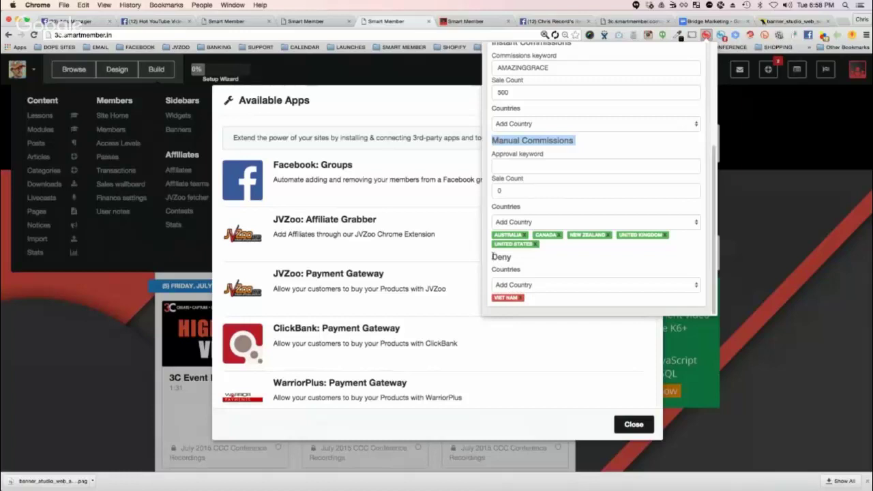
drag(490, 256, 532, 287)
click(557, 271)
Step: Clear the AMAZINGGRACE commissions keyword so the field is blank
scroll(554, 235, up, 5)
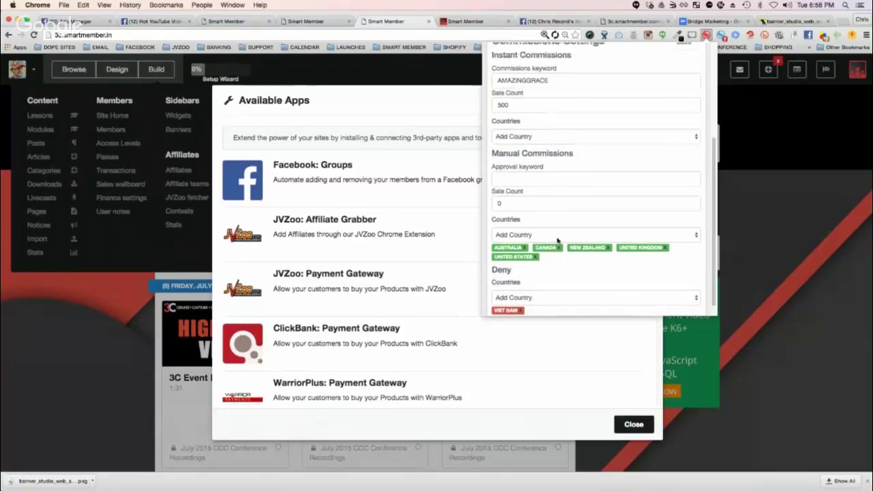
double_click(544, 144)
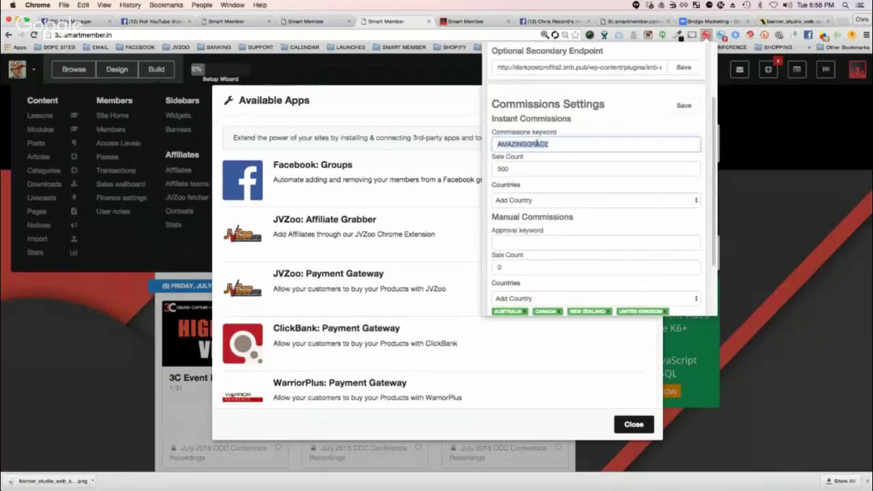
key(BackSpace)
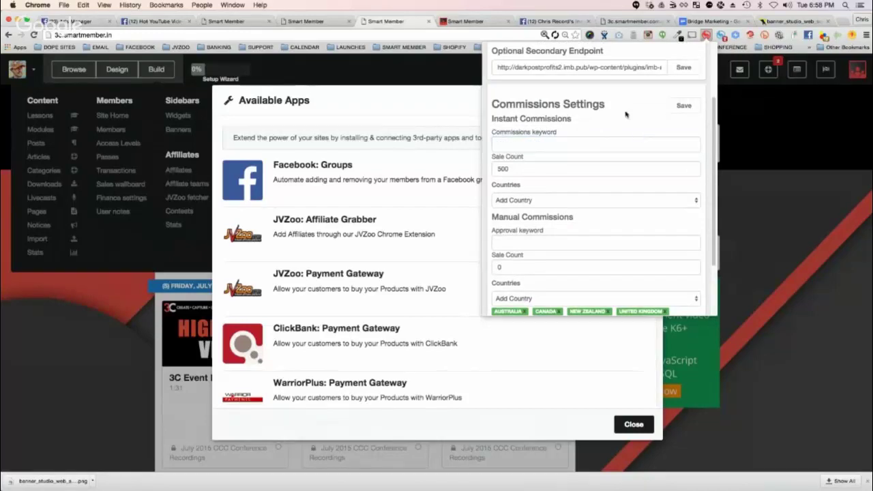
click(689, 107)
Step: Open the saved SM 2.0 affiliate requests link in a new tab and log in to JVZoo
click(844, 21)
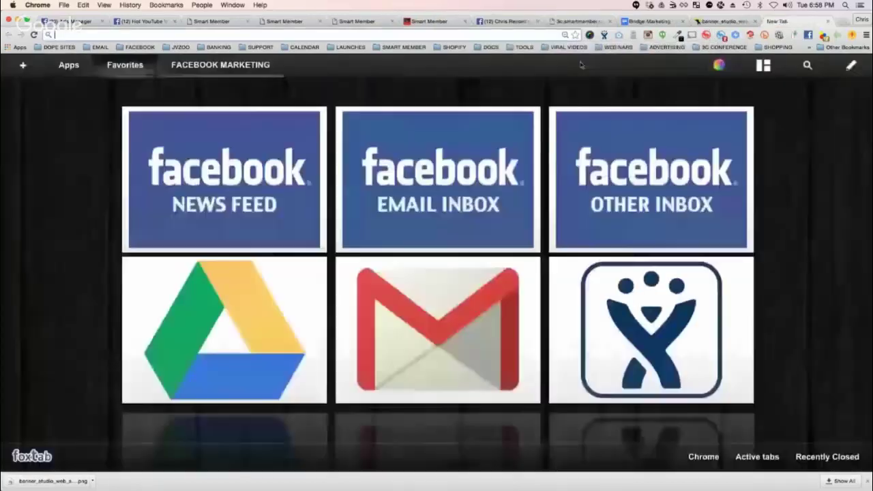
click(176, 48)
click(195, 69)
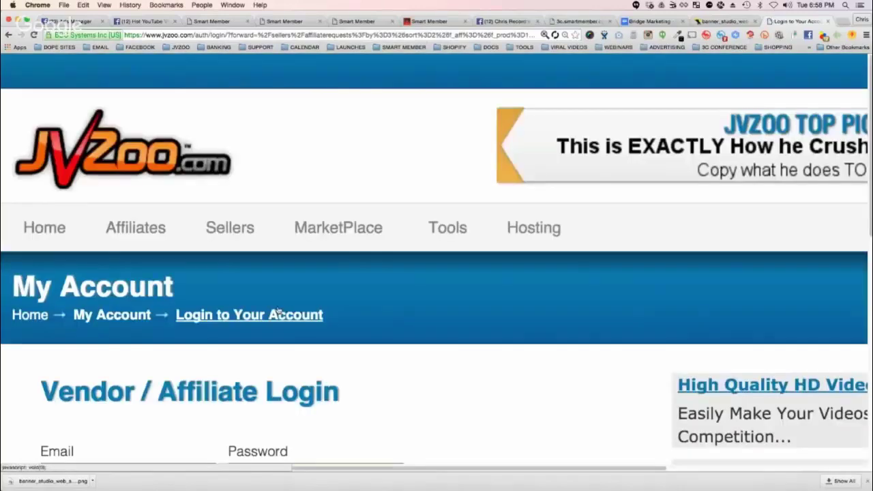
scroll(279, 312, down, 5)
click(129, 354)
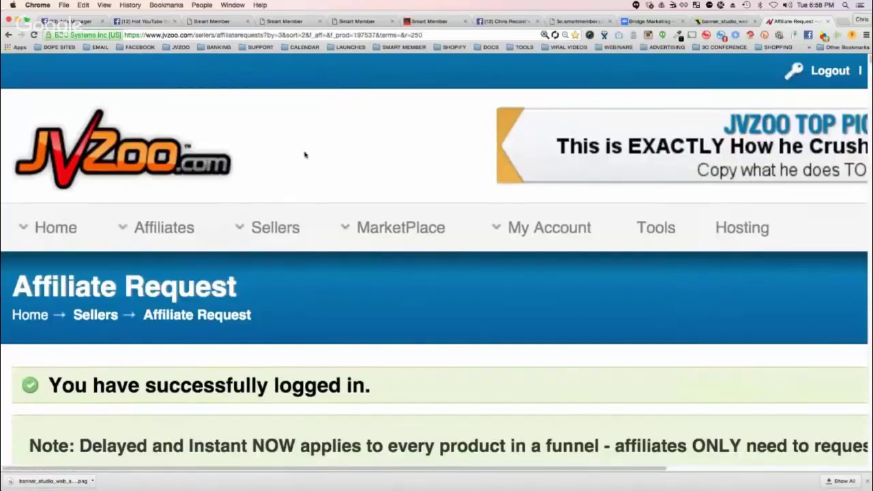
Step: Zoom out and scroll through the pending Mega Bundle affiliate requests and their comments
scroll(314, 168, down, 15)
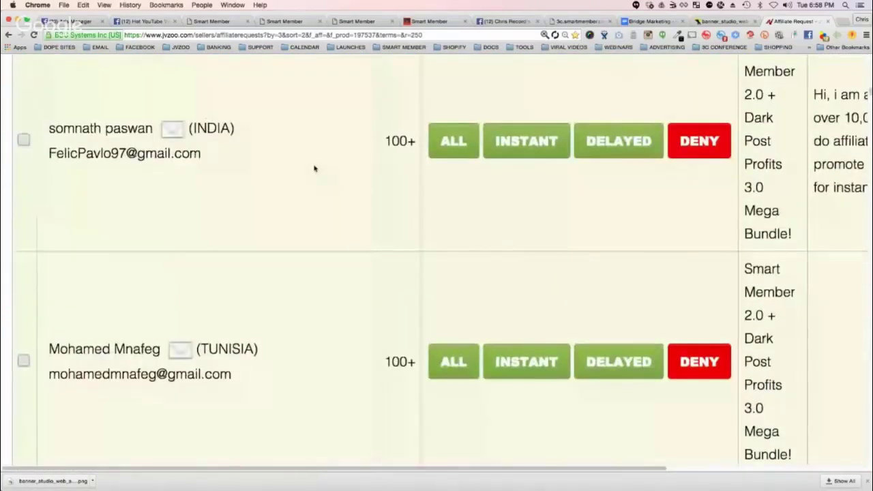
key(ctrl+minus)
key(ctrl+minus)
scroll(290, 146, down, 20)
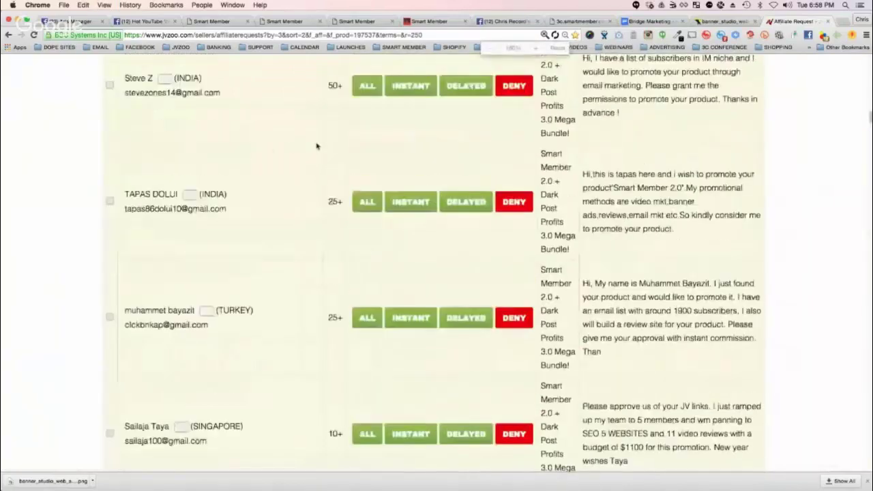
scroll(297, 143, down, 3)
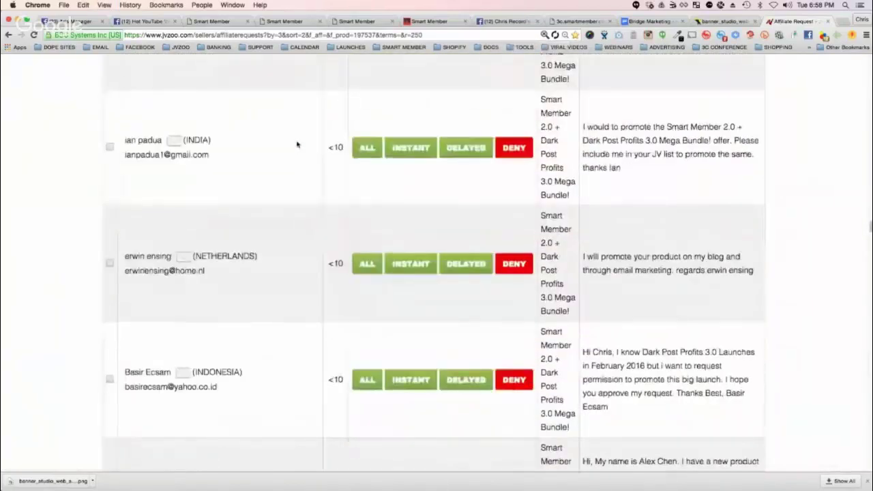
scroll(299, 157, down, 10)
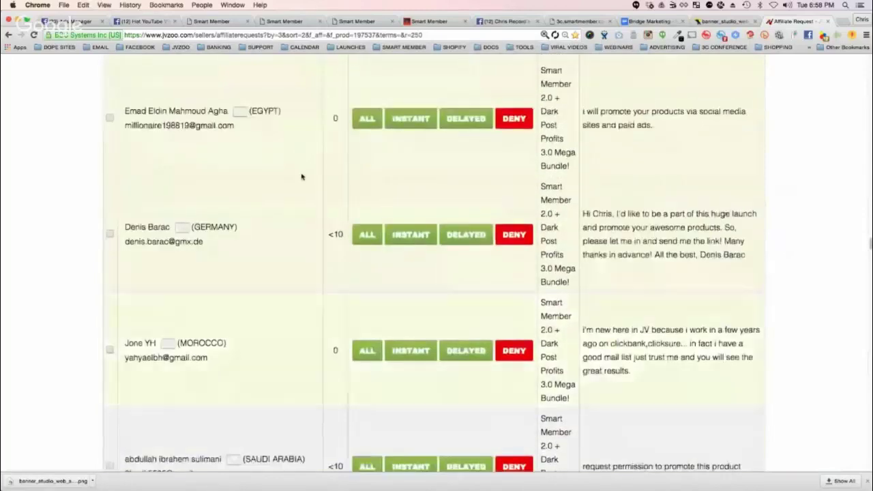
scroll(301, 177, down, 6)
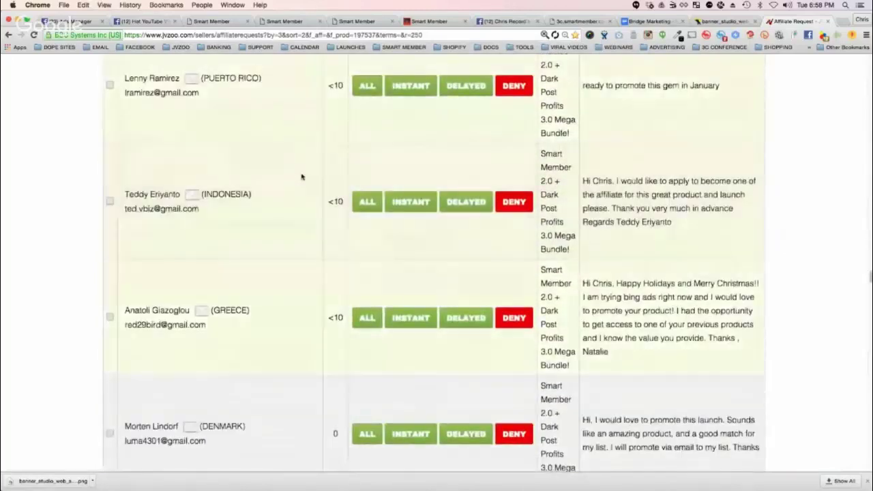
scroll(302, 176, down, 15)
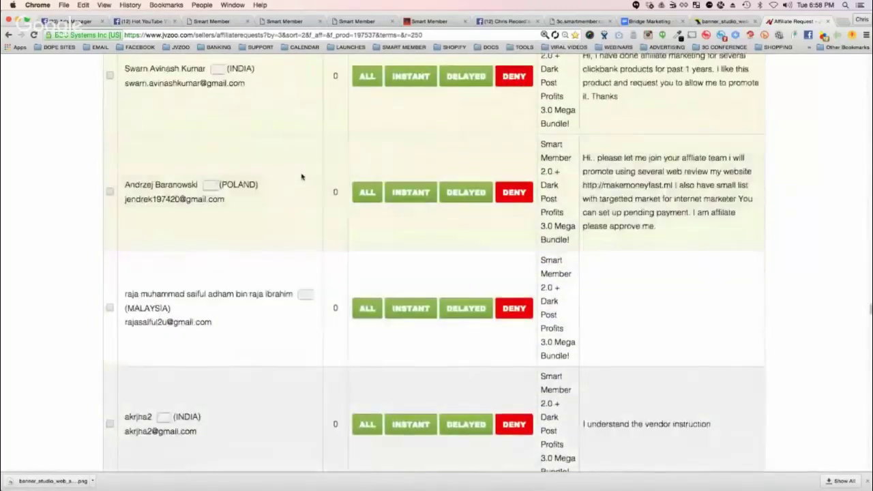
scroll(301, 179, down, 15)
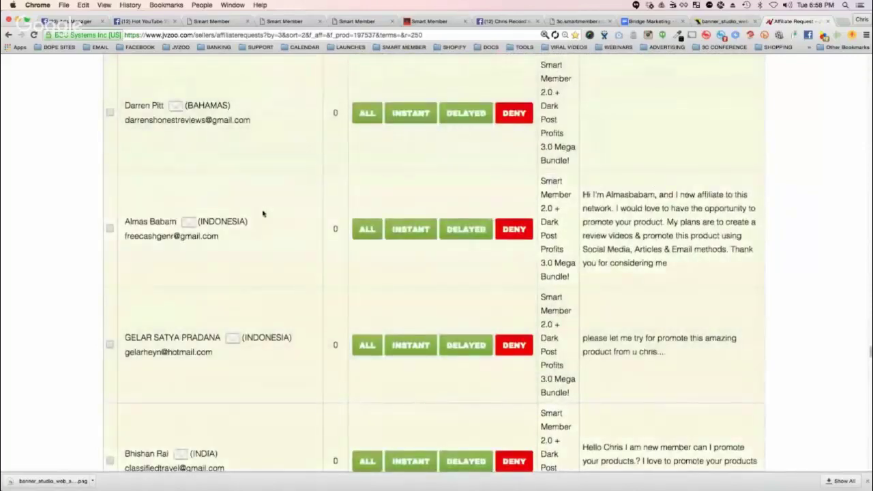
scroll(261, 215, down, 10)
scroll(261, 216, down, 15)
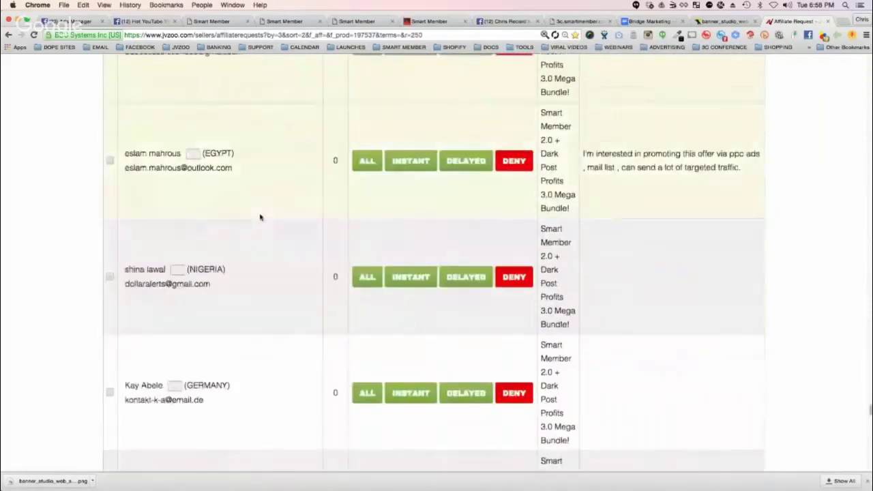
scroll(261, 216, down, 15)
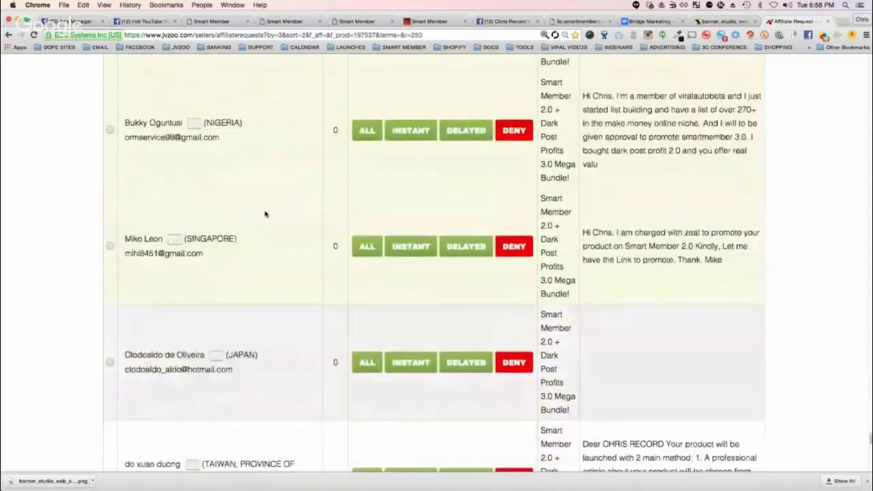
scroll(266, 213, down, 3)
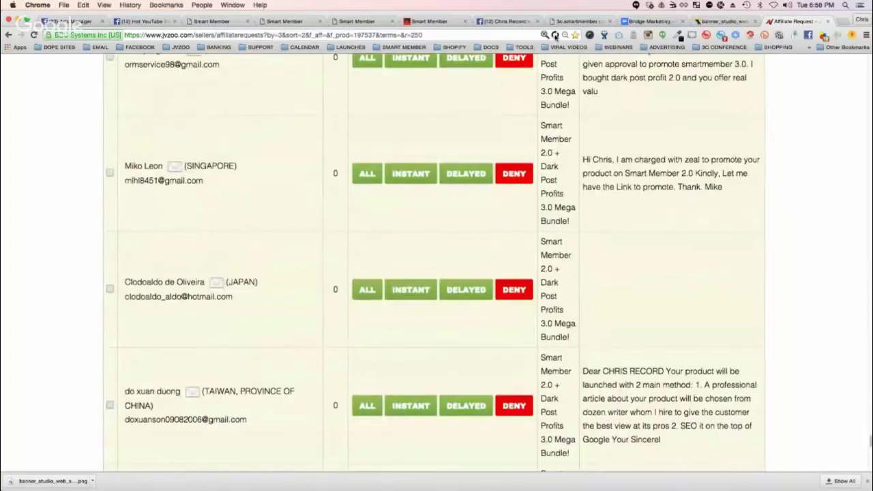
click(555, 34)
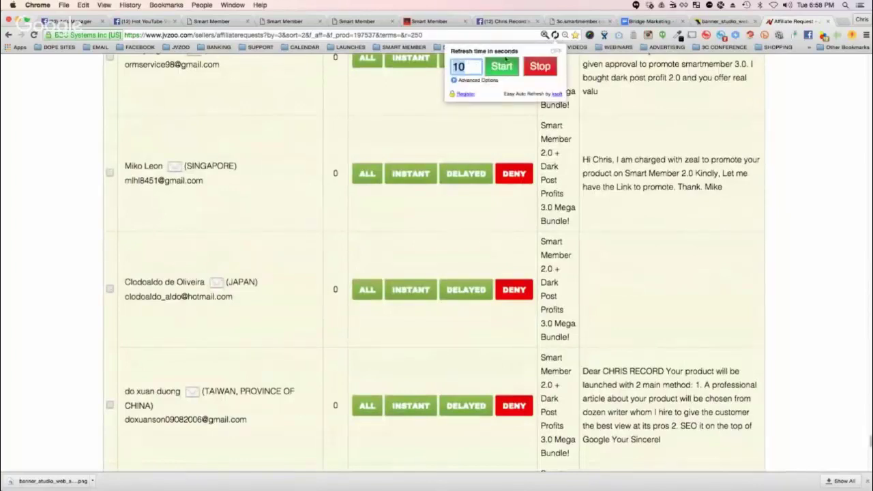
click(463, 66)
click(360, 87)
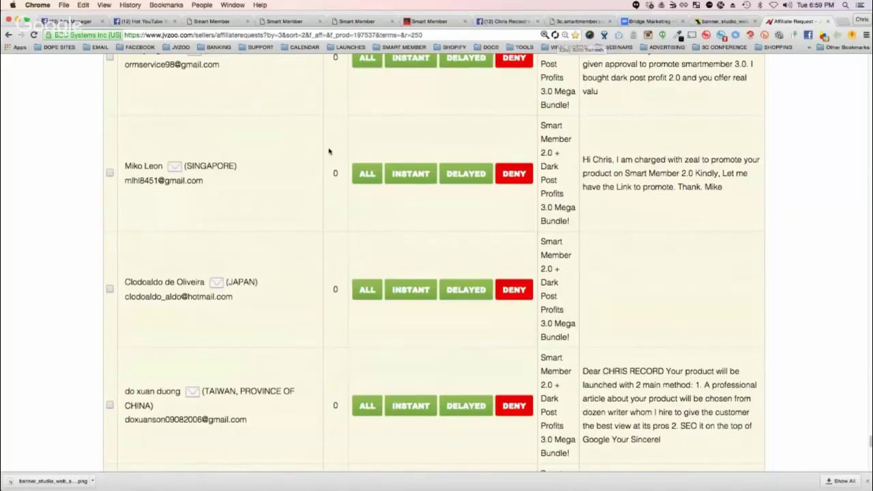
scroll(253, 147, down, 10)
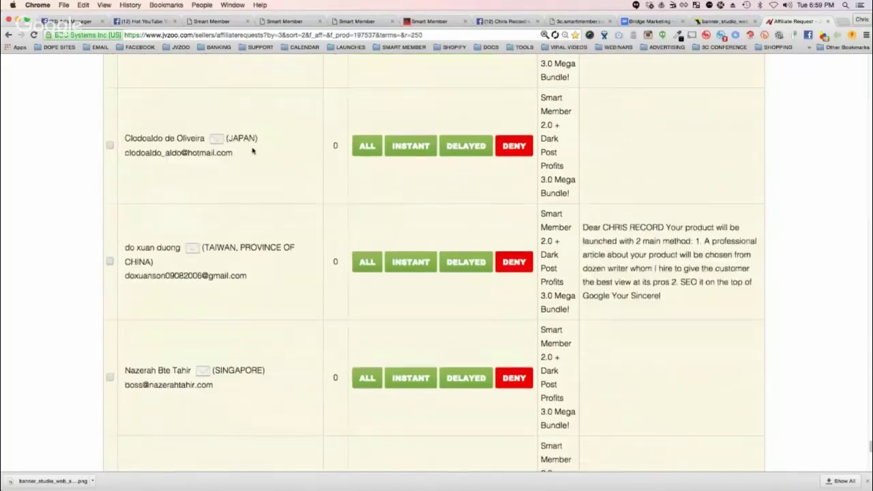
scroll(262, 143, up, 20)
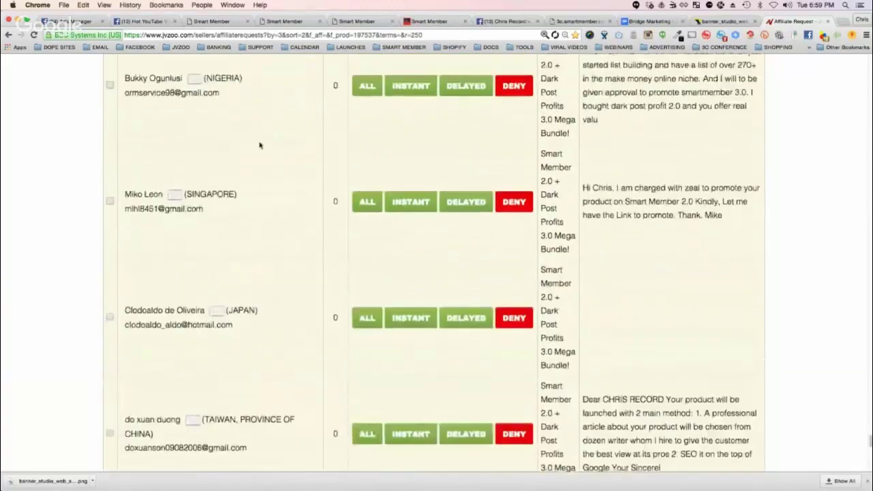
scroll(260, 149, up, 20)
scroll(261, 150, up, 20)
scroll(268, 220, down, 5)
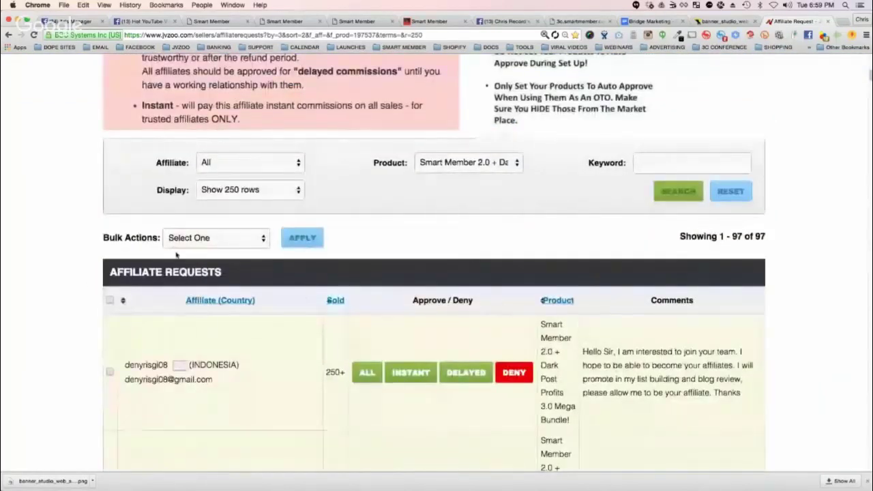
Step: Scroll up to the security warning, then return to the Smart Member tab
scroll(498, 300, up, 3)
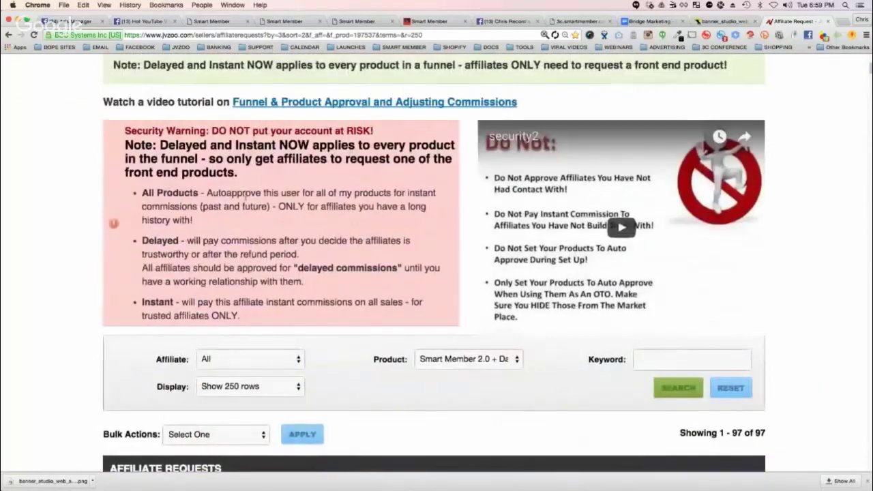
click(440, 21)
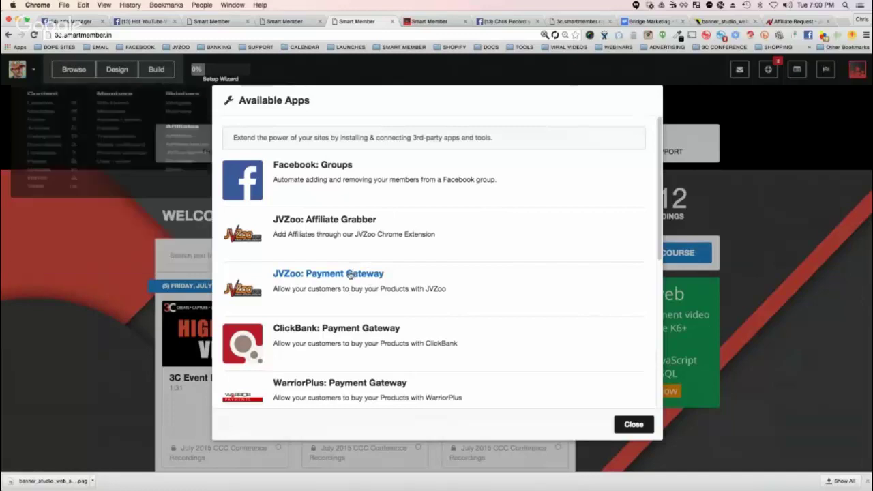
click(350, 274)
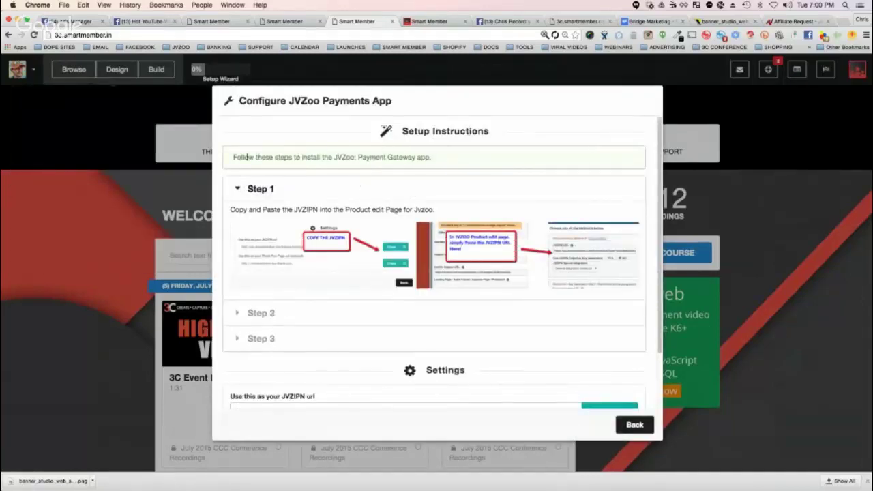
drag(248, 157, 401, 163)
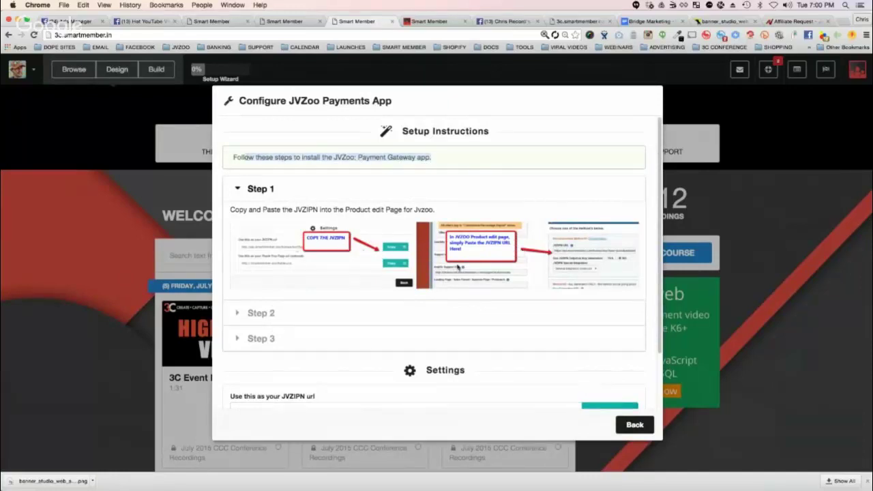
scroll(289, 357, down, 2)
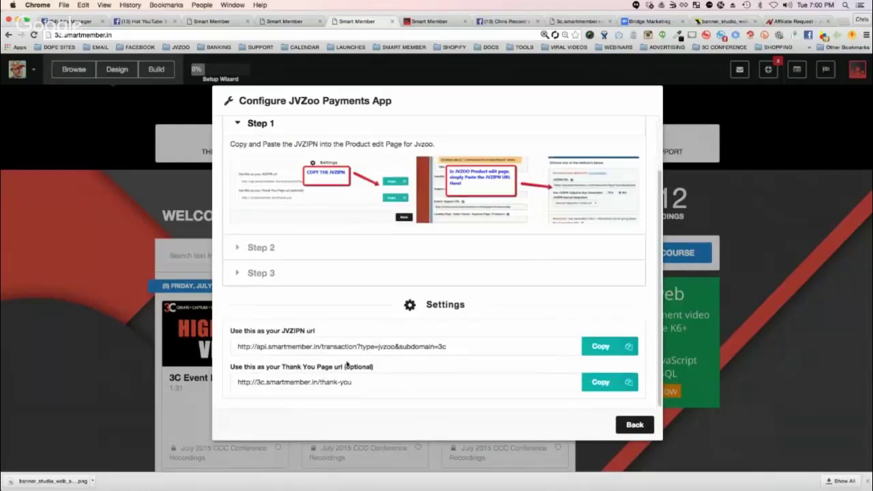
drag(263, 346, 441, 349)
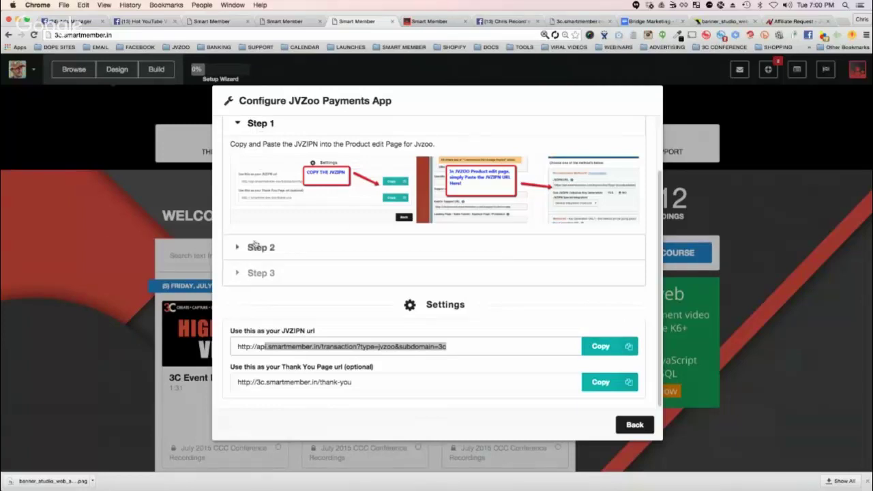
click(282, 347)
drag(457, 347, 294, 335)
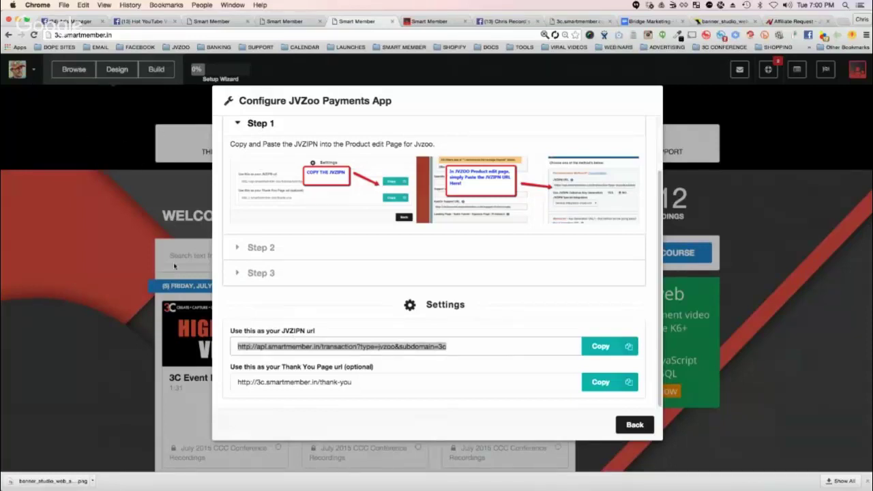
click(249, 249)
click(239, 288)
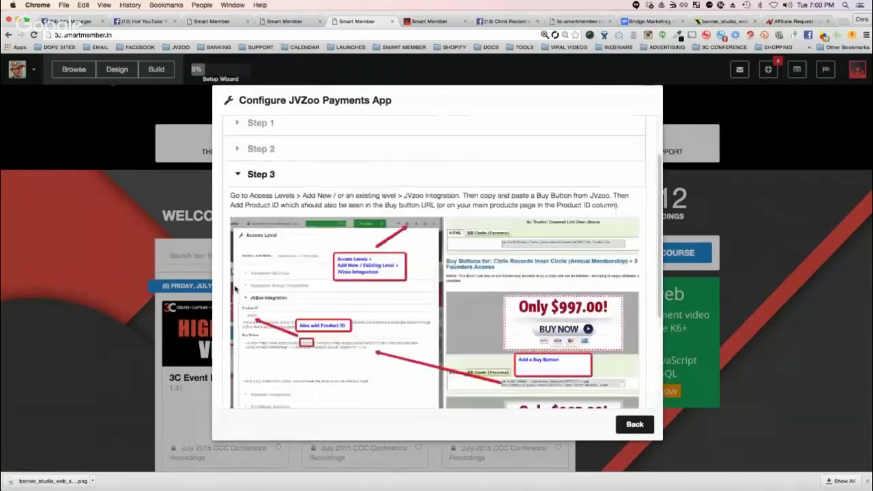
scroll(523, 303, down, 2)
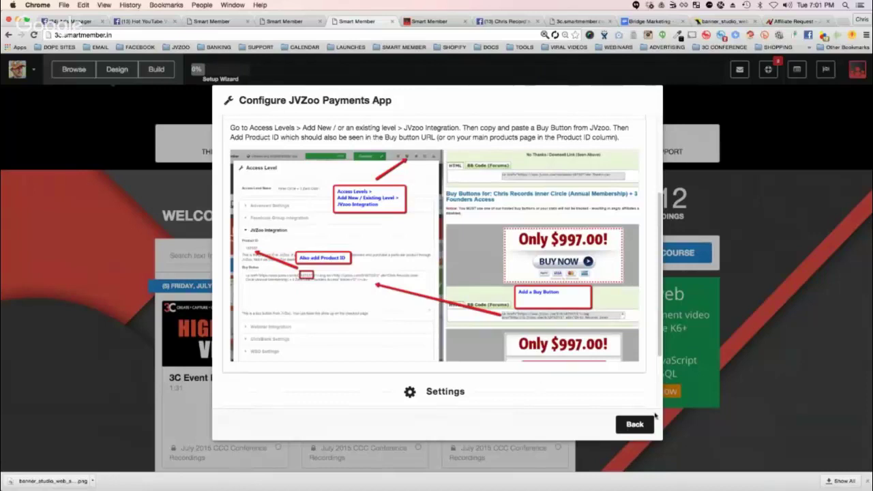
click(634, 425)
scroll(394, 254, down, 3)
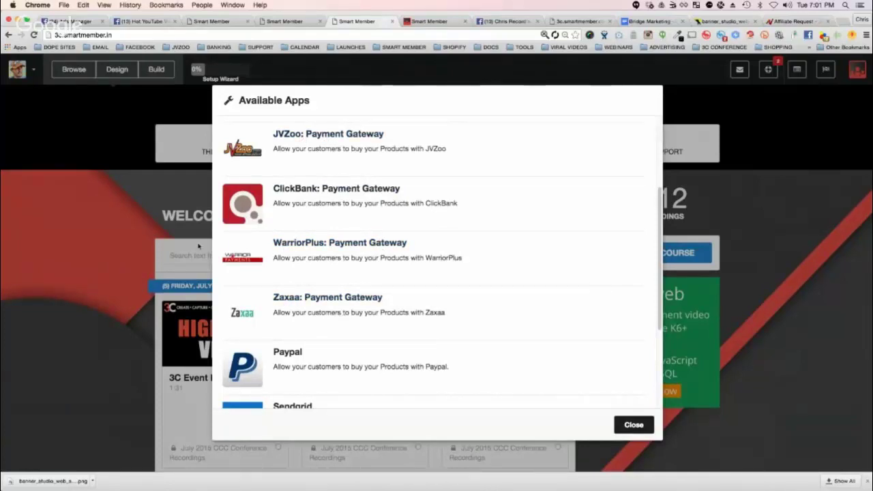
Step: Scroll the Available Apps list down to Stripe and Vimeo, then close it
scroll(430, 273, down, 5)
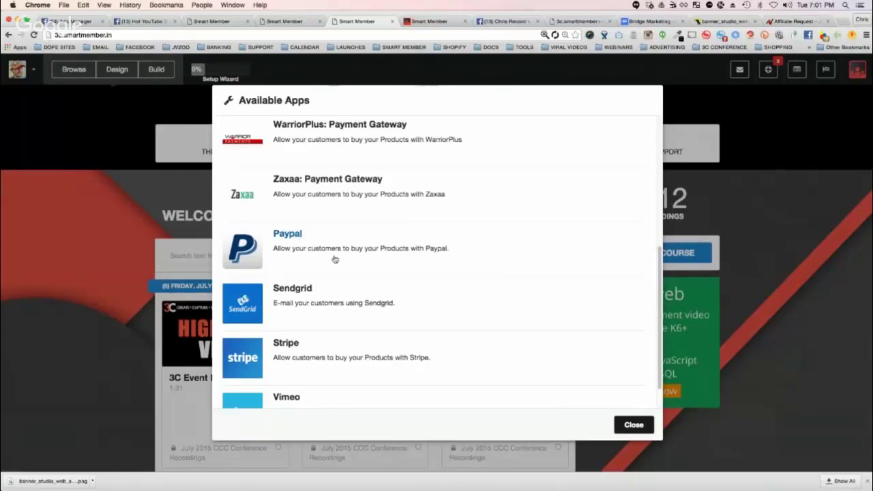
scroll(335, 259, down, 1)
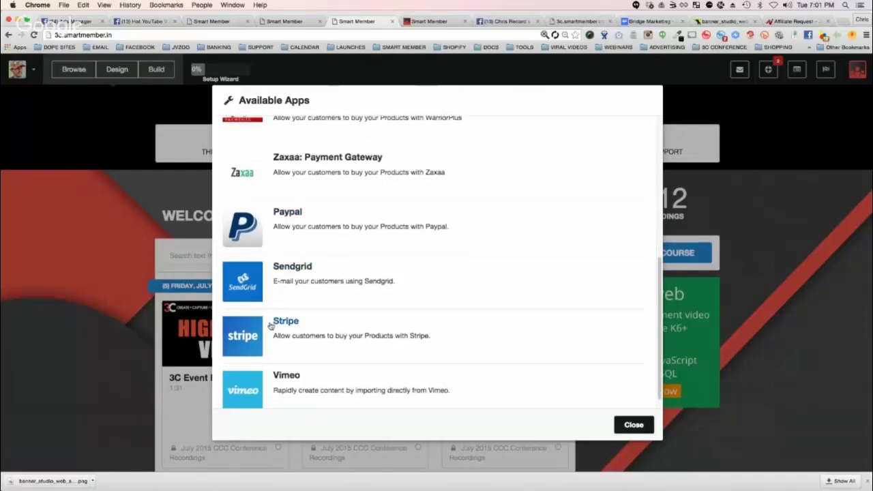
scroll(294, 340, down, 1)
scroll(294, 339, down, 1)
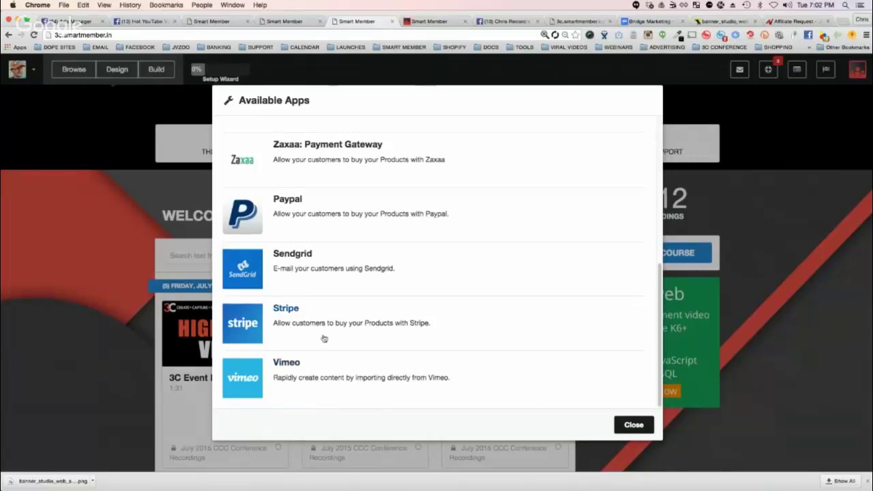
scroll(386, 292, up, 5)
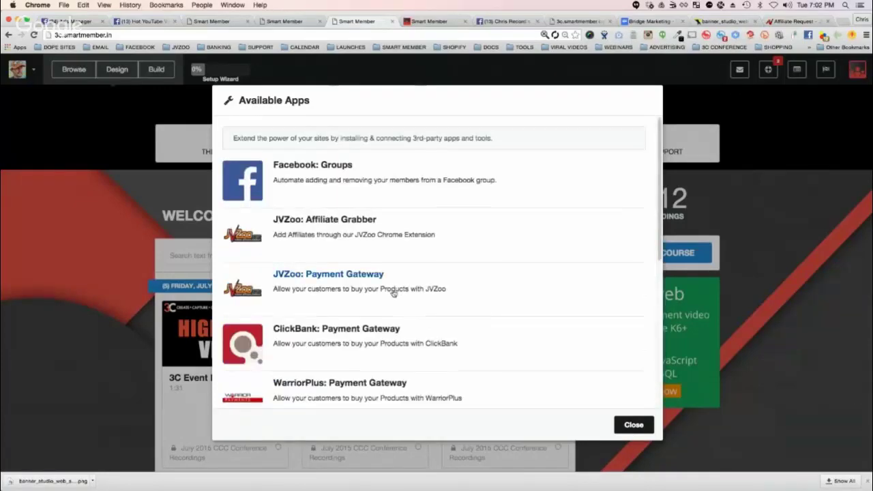
click(634, 425)
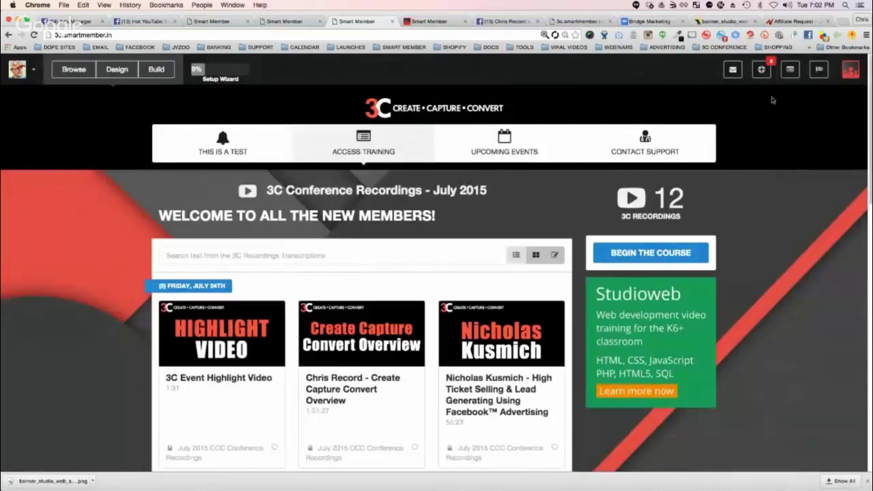